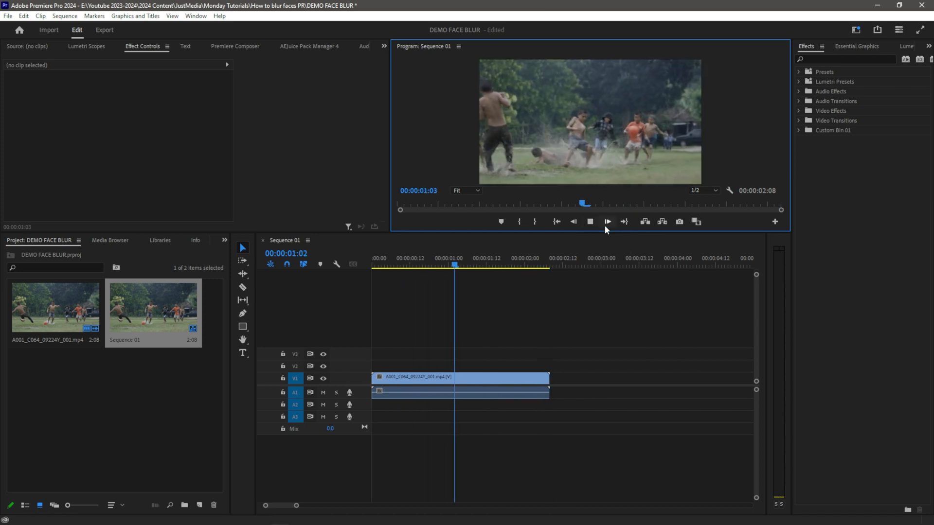
# Stop the playback and return the playhead to the start of the sequence.
pyautogui.click(590, 221)
pyautogui.moveTo(495, 268); pyautogui.dragTo(374, 250)
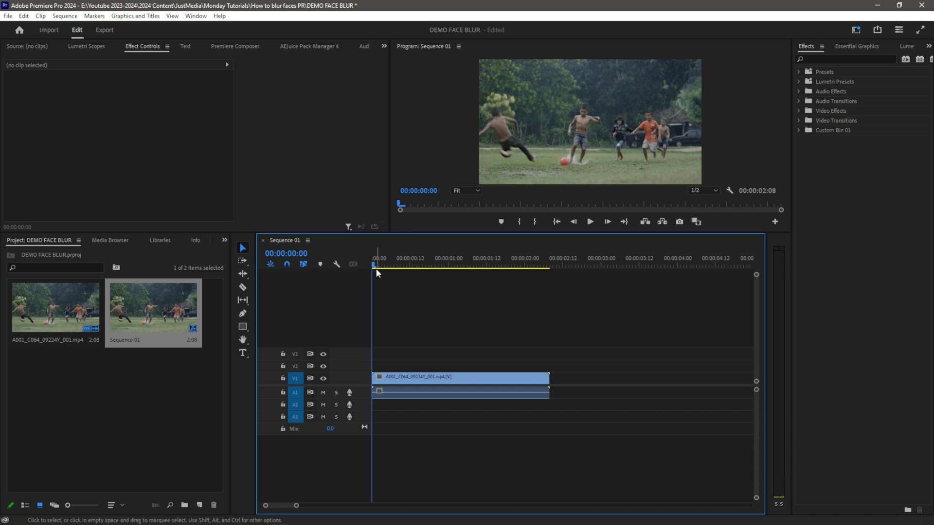
pyautogui.moveTo(612, 326); pyautogui.dragTo(394, 434)
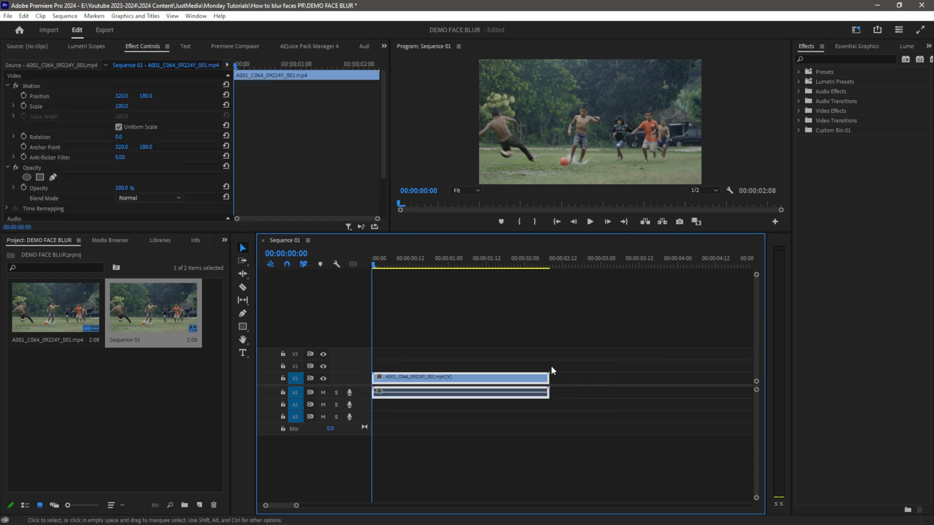
pyautogui.click(551, 365)
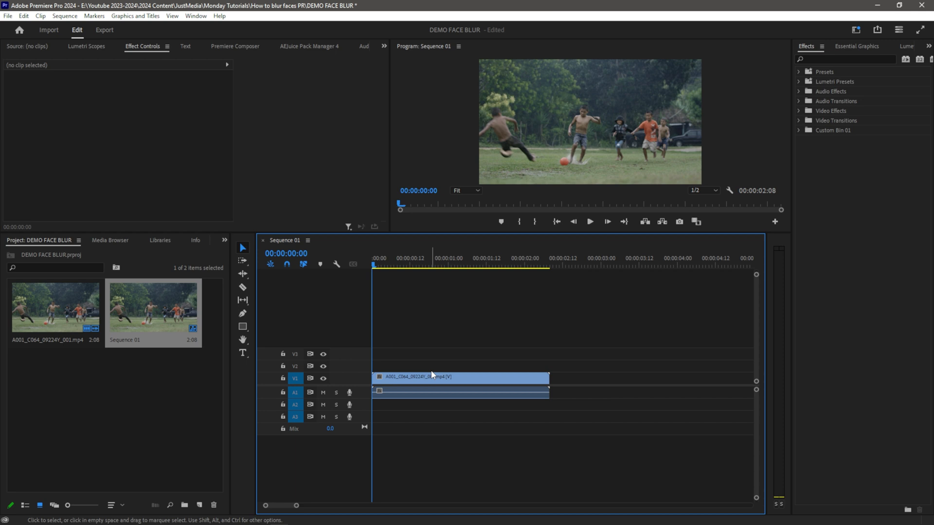
pyautogui.moveTo(618, 350); pyautogui.dragTo(487, 414)
pyautogui.click(538, 300)
pyautogui.click(314, 225)
pyautogui.click(196, 16)
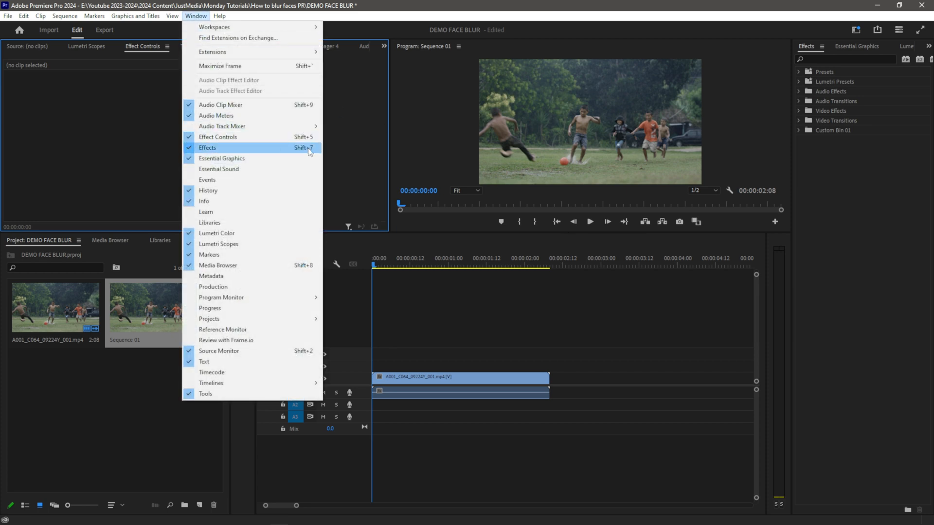
pyautogui.click(855, 210)
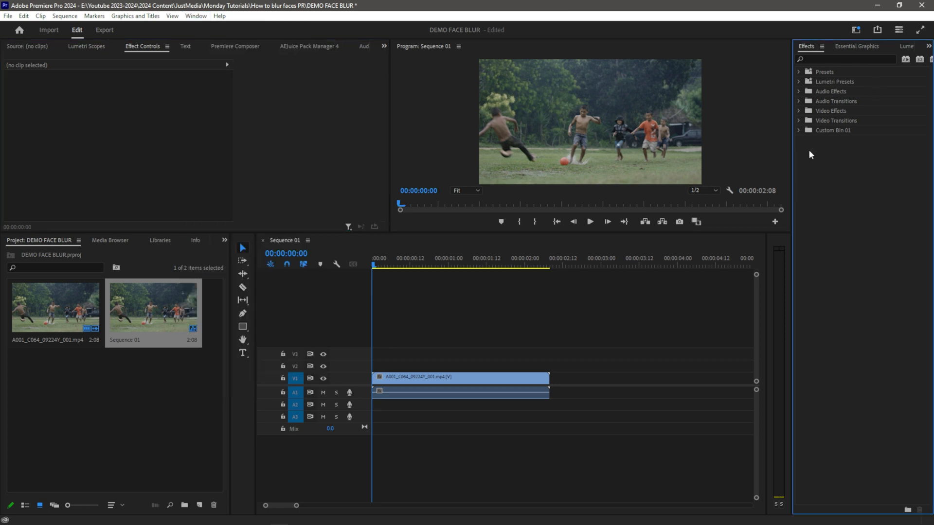
# Find Gaussian Blur among the Blur & Sharpen video effects and apply it to the V1 clip in the timeline.
pyautogui.click(844, 58)
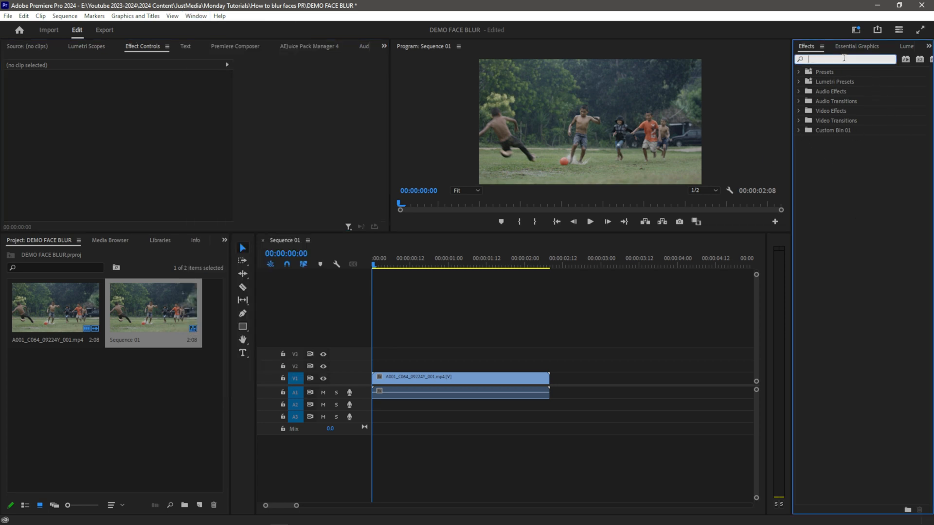
pyautogui.click(798, 111)
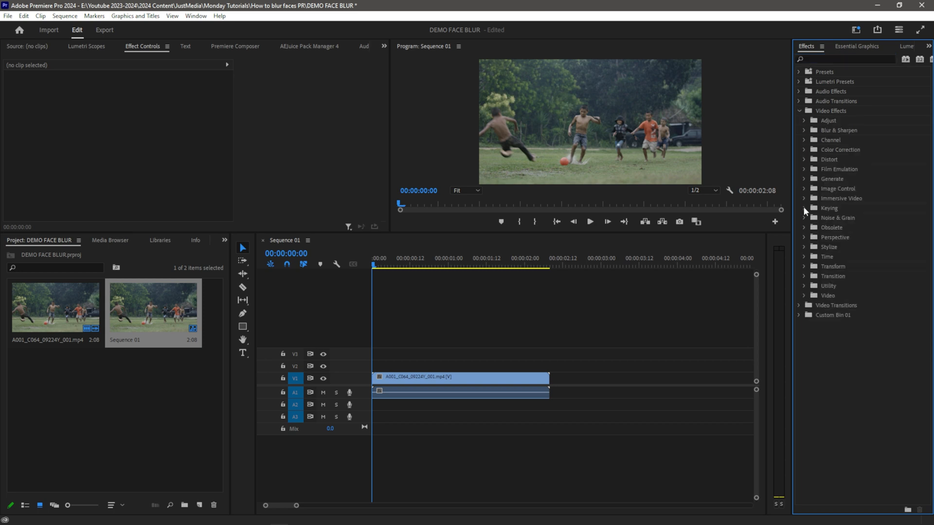
pyautogui.click(804, 131)
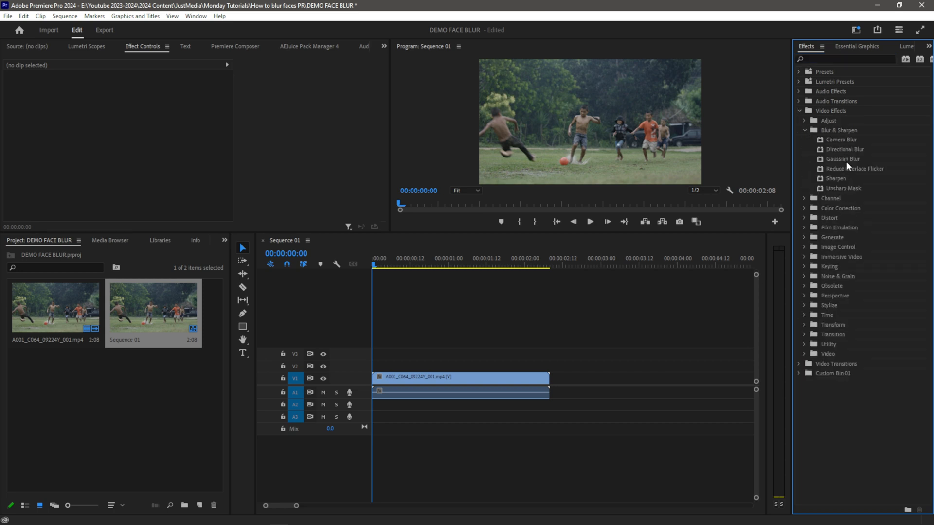
pyautogui.click(846, 160)
pyautogui.click(846, 59)
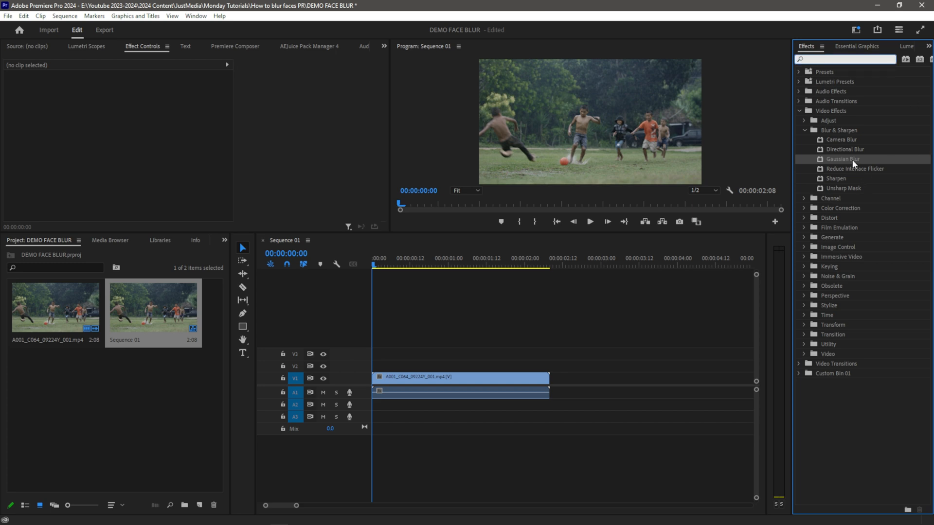
pyautogui.moveTo(894, 159); pyautogui.dragTo(456, 381)
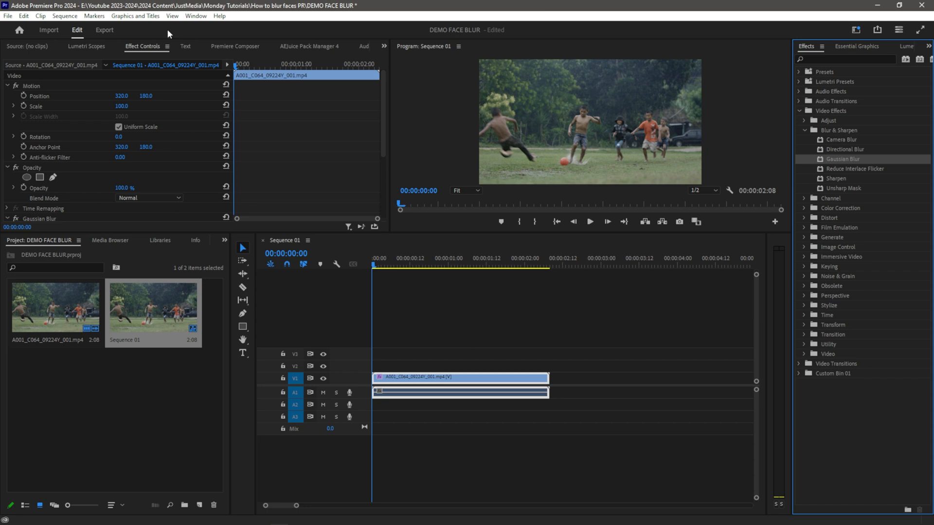
pyautogui.click(194, 20)
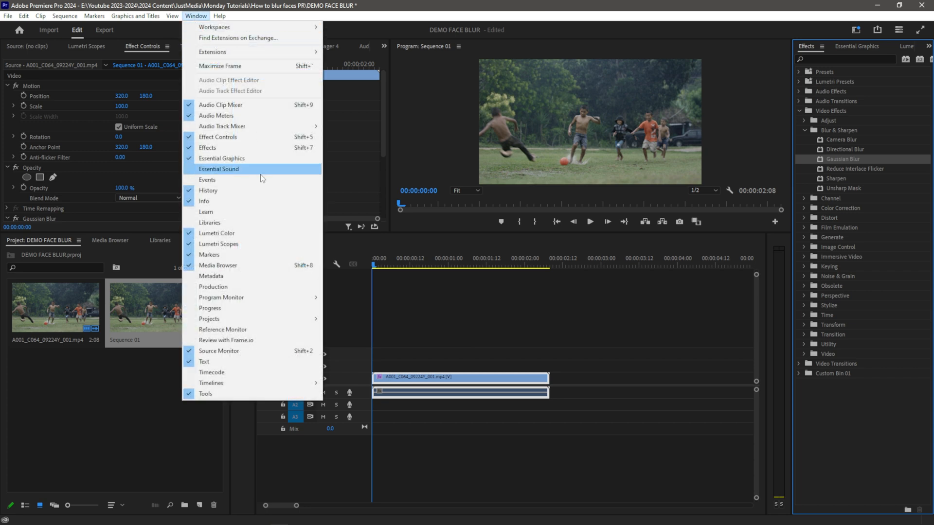
pyautogui.click(188, 18)
pyautogui.scroll(-1, 142, 123)
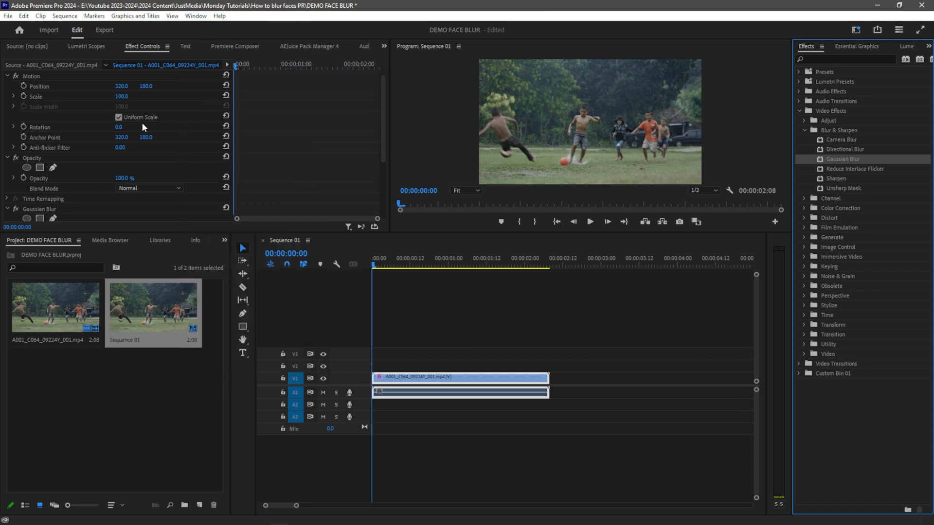
pyautogui.scroll(-3, 86, 168)
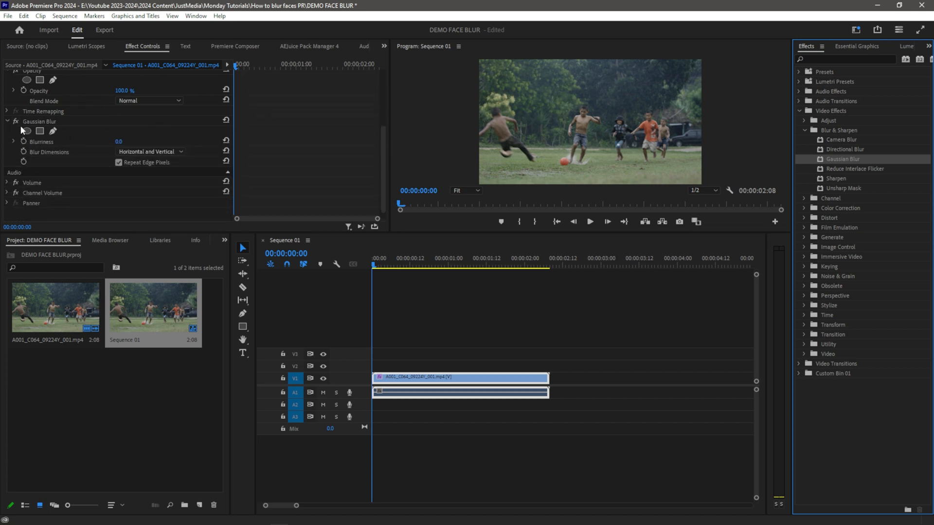
pyautogui.click(7, 121)
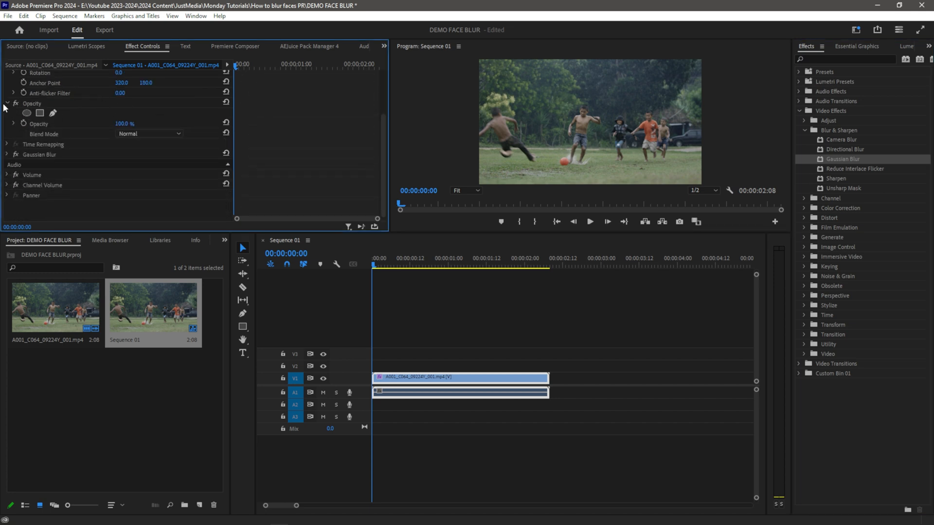
pyautogui.click(6, 154)
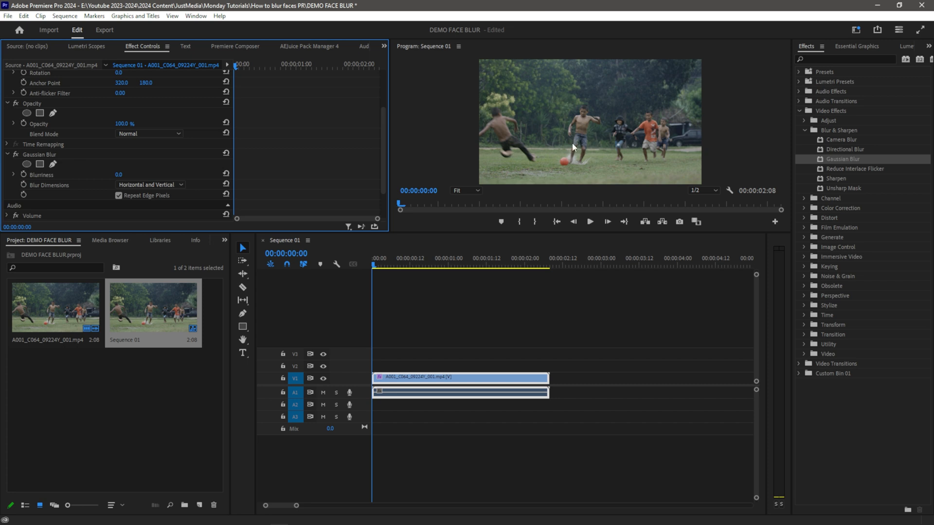
# Set the program preview magnification to 100% and try adjusting the Gaussian Blur's Blurriness.
pyautogui.press('z')
pyautogui.click(578, 130)
pyautogui.click(467, 190)
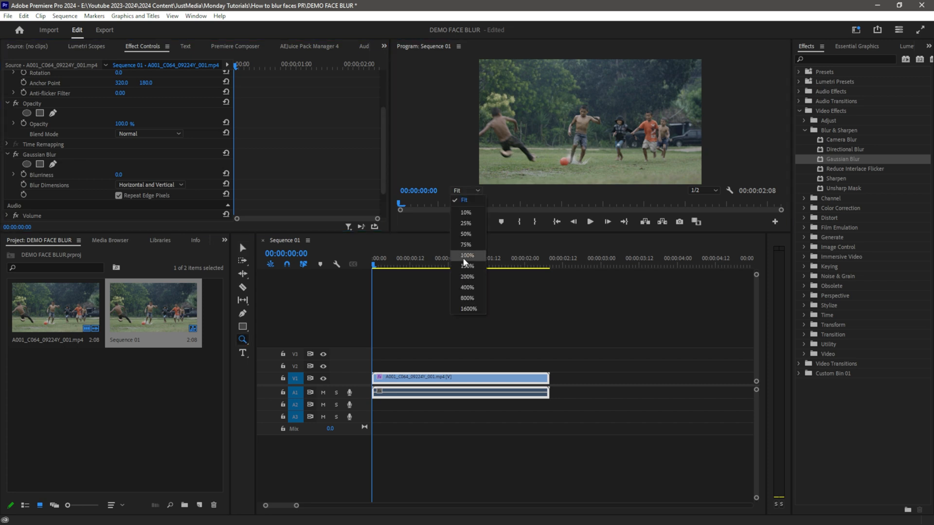
pyautogui.click(463, 260)
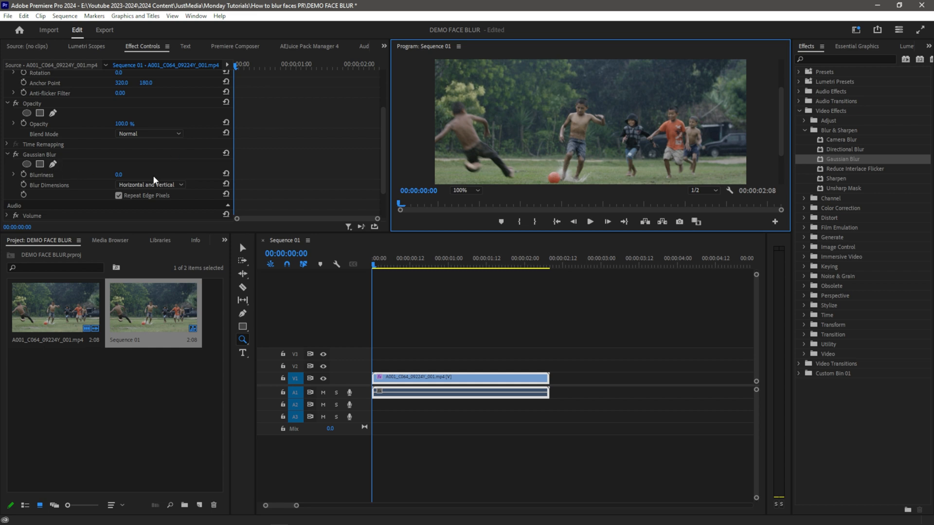
pyautogui.moveTo(117, 174)
pyautogui.mouseDown()
pyautogui.moveTo(195, 175)
pyautogui.moveTo(130, 174)
pyautogui.mouseUp()
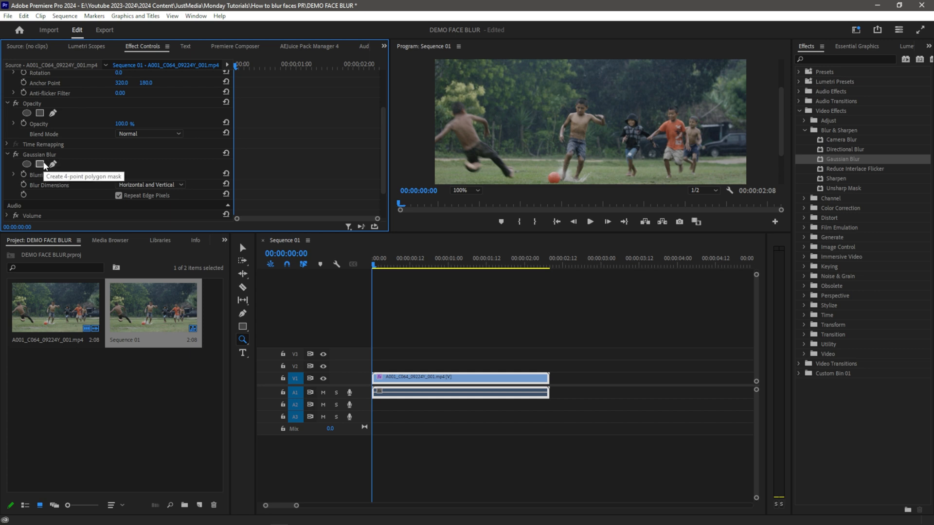
# Add an elliptical mask to the Gaussian Blur and shrink it tightly around the head of the boy kicking the ball.
pyautogui.click(27, 164)
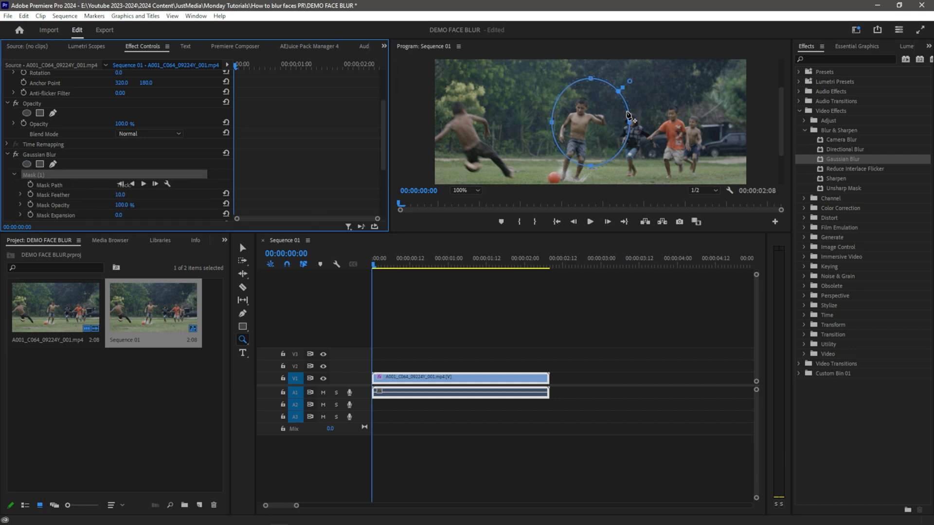
pyautogui.moveTo(578, 115); pyautogui.dragTo(568, 105)
pyautogui.moveTo(614, 76)
pyautogui.mouseDown()
pyautogui.moveTo(590, 97)
pyautogui.moveTo(612, 78)
pyautogui.mouseUp()
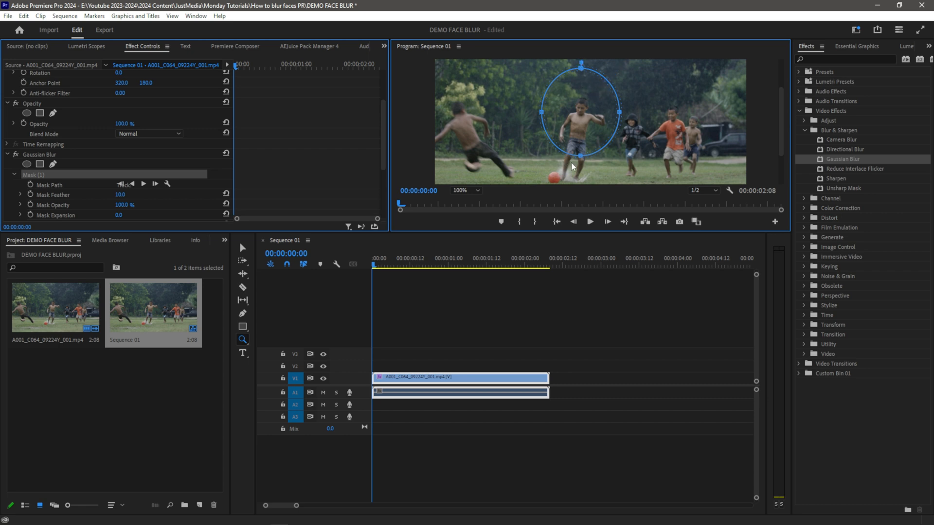
pyautogui.moveTo(581, 155); pyautogui.dragTo(568, 93)
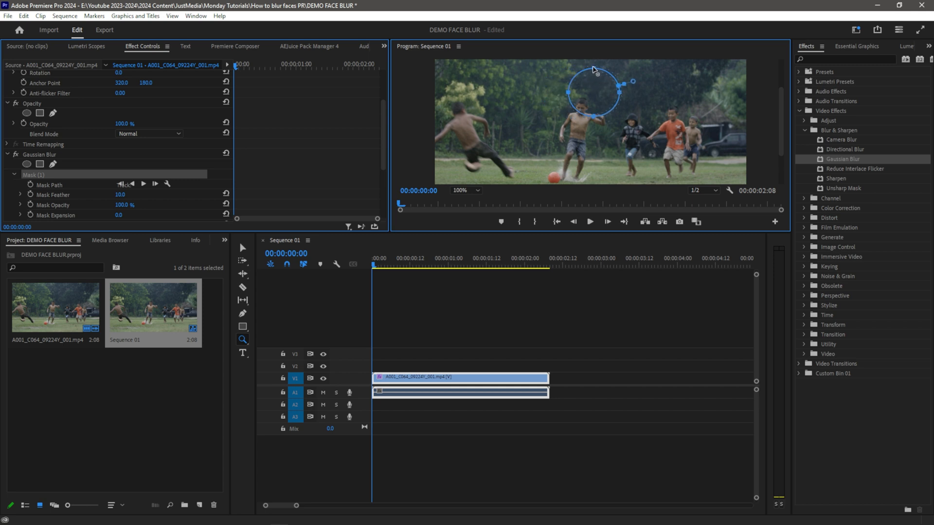
pyautogui.moveTo(594, 69); pyautogui.dragTo(593, 107)
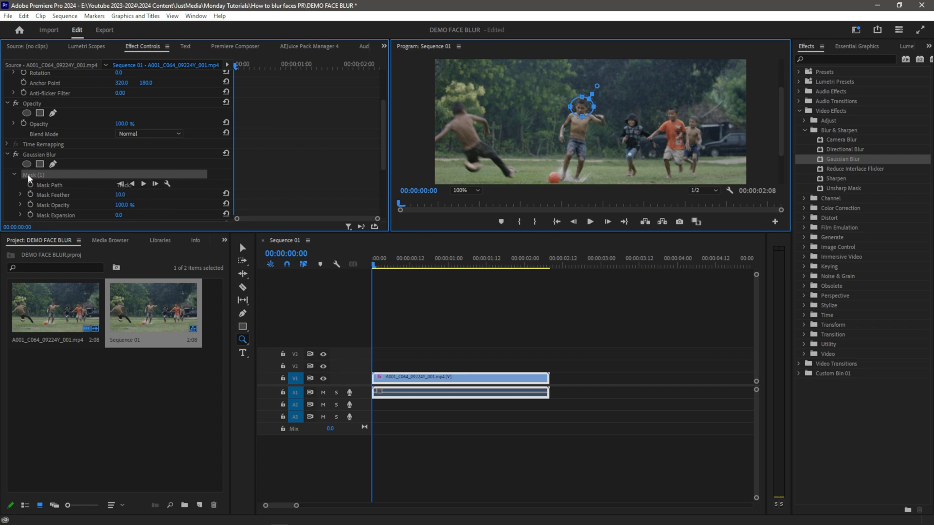
# Track the Gaussian Blur mask forward through the whole clip and scrub back to the start to review it.
pyautogui.click(143, 185)
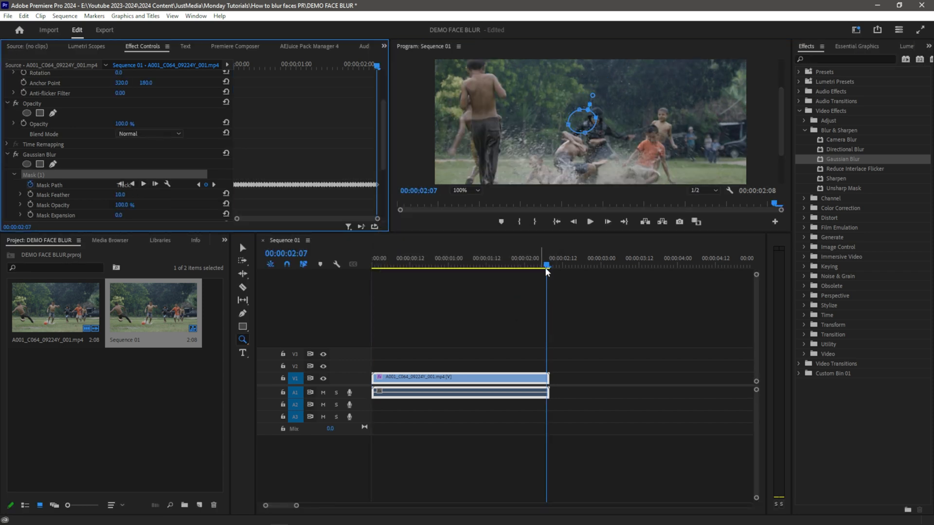
pyautogui.moveTo(545, 267); pyautogui.dragTo(444, 266)
pyautogui.moveTo(547, 266); pyautogui.dragTo(267, 258)
# Set the Gaussian Blur's Blurriness to 100.
pyautogui.scroll(-3, 57, 202)
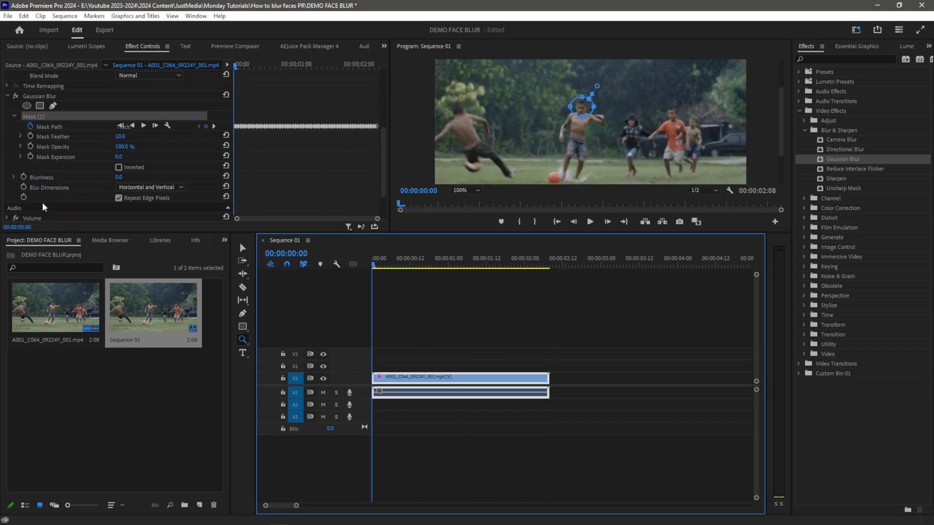
pyautogui.click(119, 177)
pyautogui.write('100')
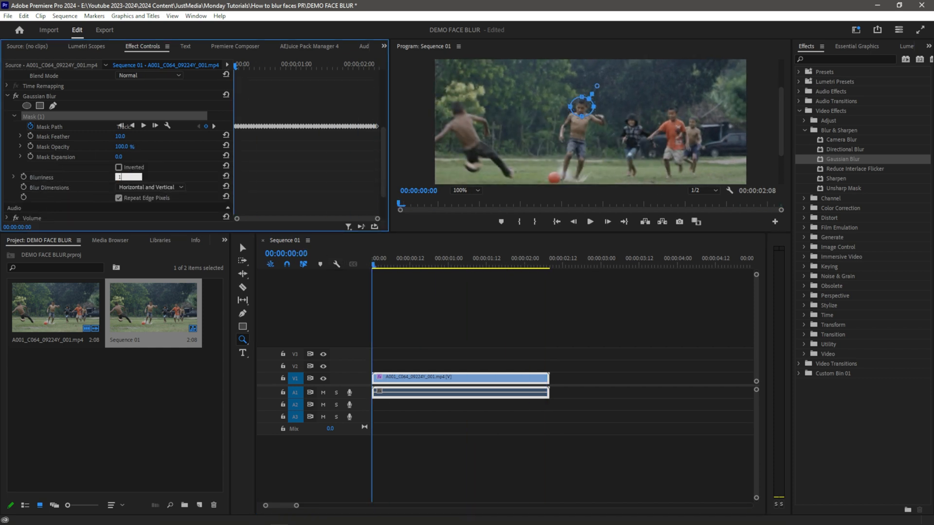
pyautogui.press('Return')
# Fit the whole frame in the program preview and play the sequence to check the tracked face blur.
pyautogui.click(451, 190)
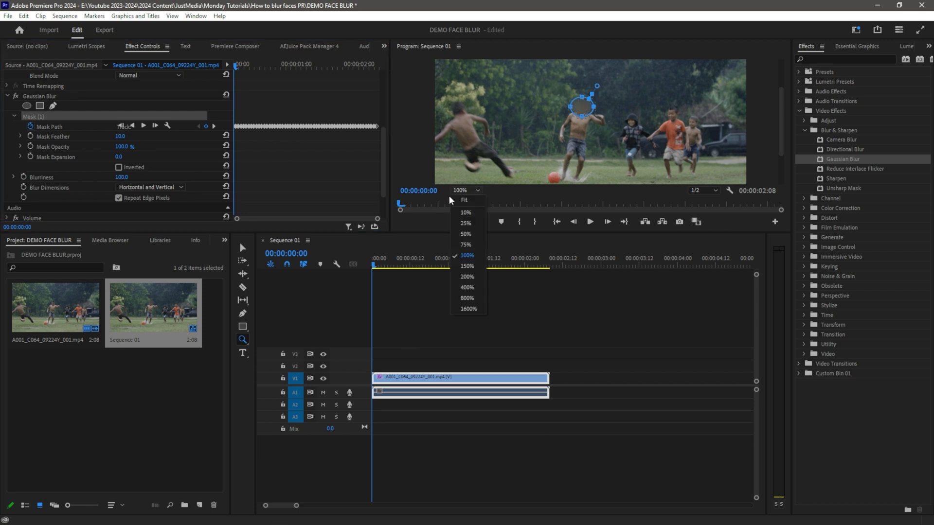
pyautogui.click(456, 203)
pyautogui.click(523, 301)
pyautogui.press('space')
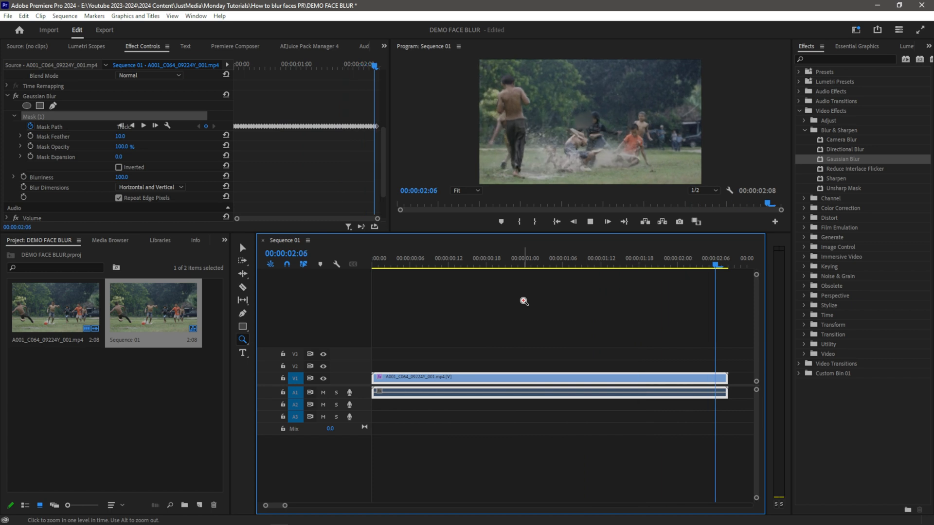
pyautogui.press('space')
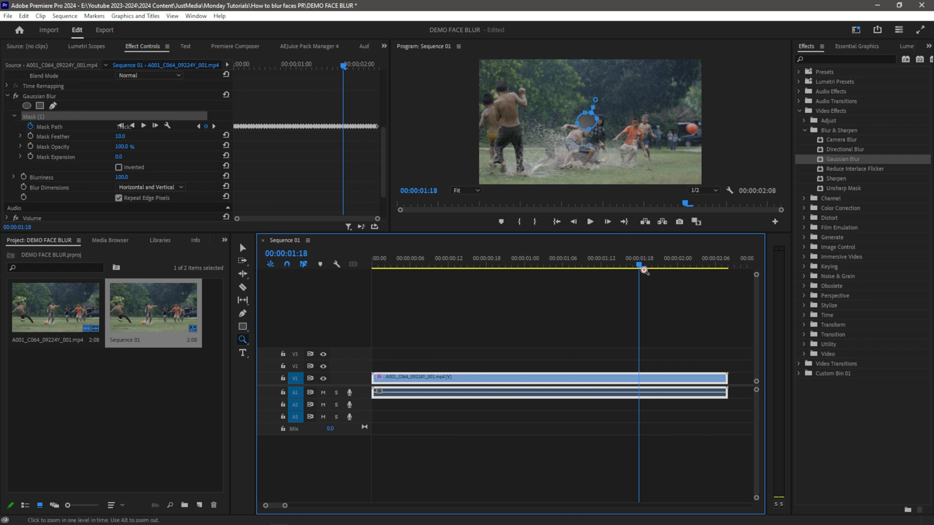
# Trim the end of the V1 clip back to 00:00:01:07.
pyautogui.moveTo(640, 264); pyautogui.dragTo(571, 260)
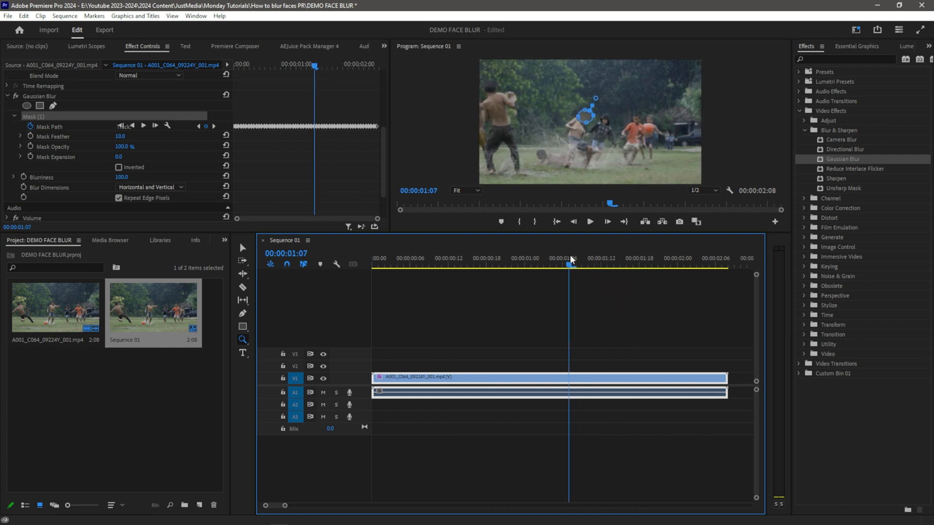
pyautogui.click(722, 375)
pyautogui.scroll(1, 538, 274)
pyautogui.scroll(6, 594, 365)
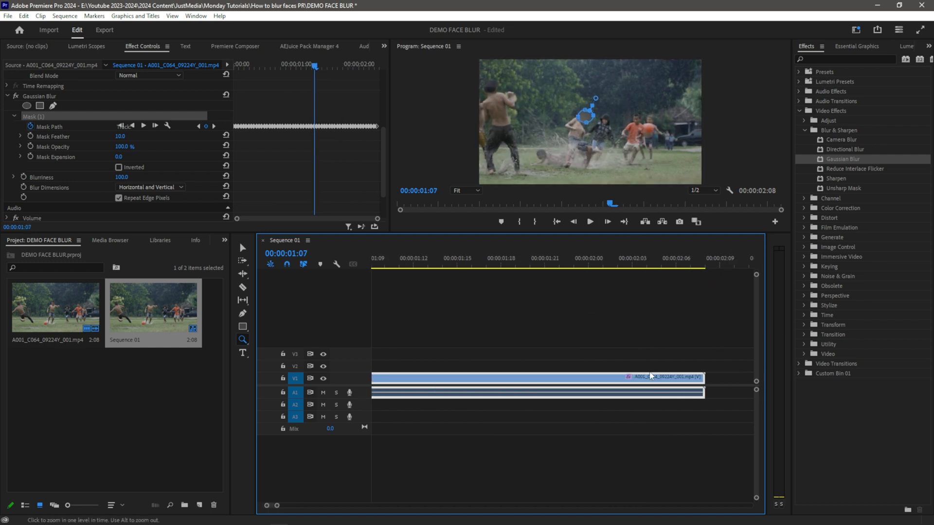
pyautogui.press('v')
pyautogui.press('-')
pyautogui.press('-')
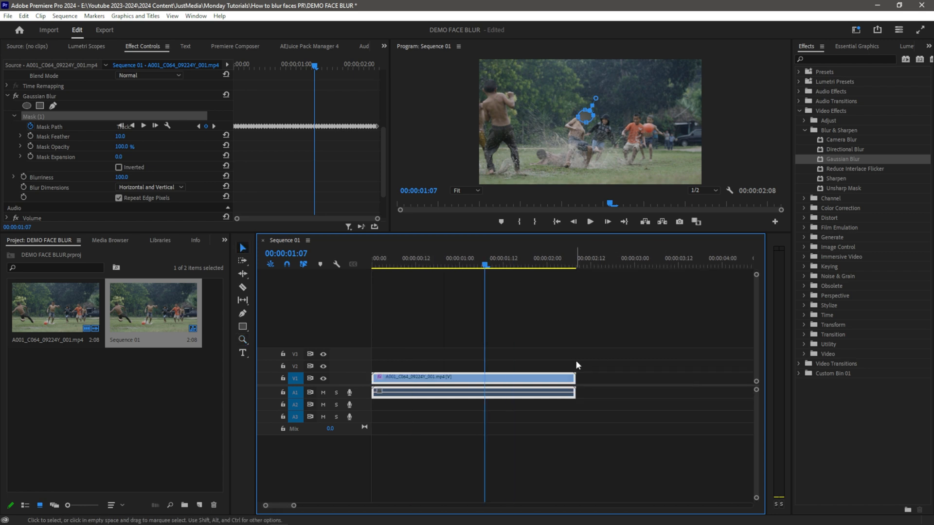
pyautogui.moveTo(574, 378); pyautogui.dragTo(482, 374)
pyautogui.click(582, 348)
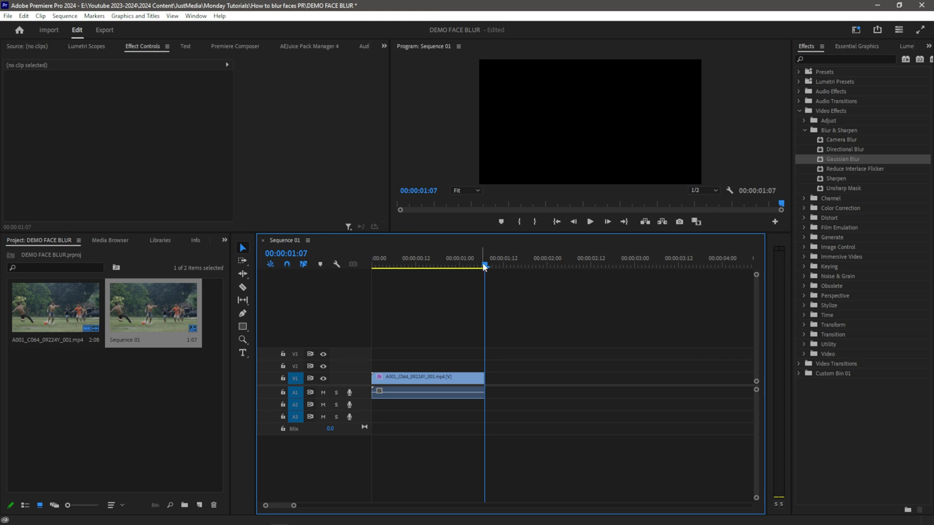
# Review the trimmed sequence up to 00:00:00:04 and bring the selected clip's Gaussian Blur mask tracking settings into view.
pyautogui.press('space')
pyautogui.moveTo(371, 257); pyautogui.dragTo(386, 258)
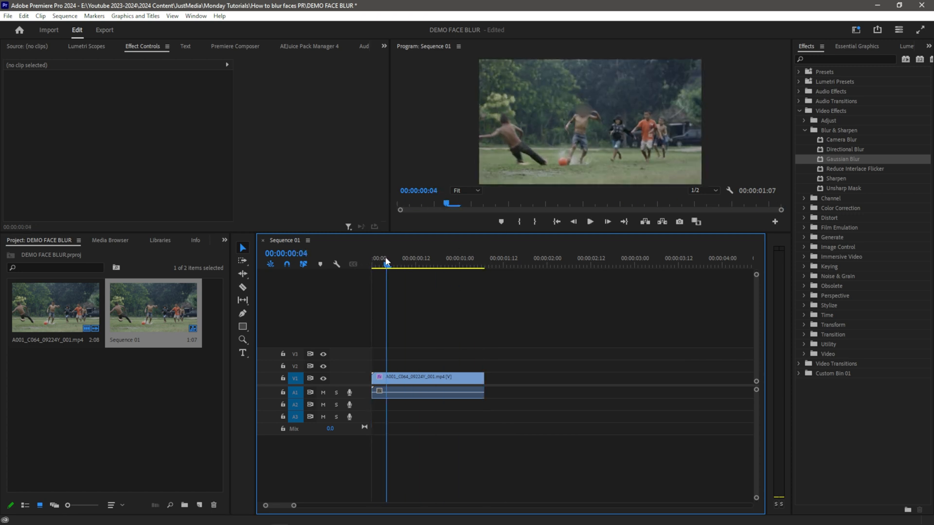
pyautogui.click(418, 378)
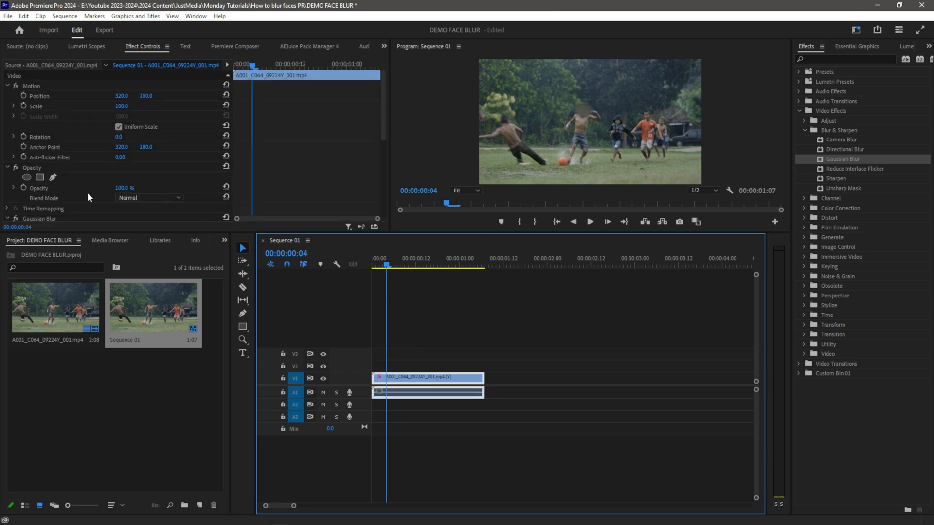
pyautogui.scroll(-3, 92, 192)
pyautogui.scroll(-1, 99, 196)
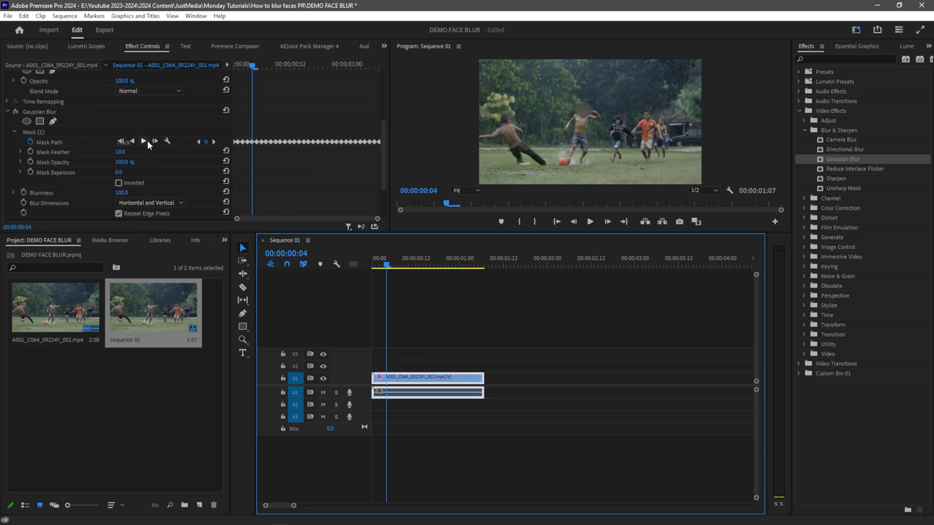